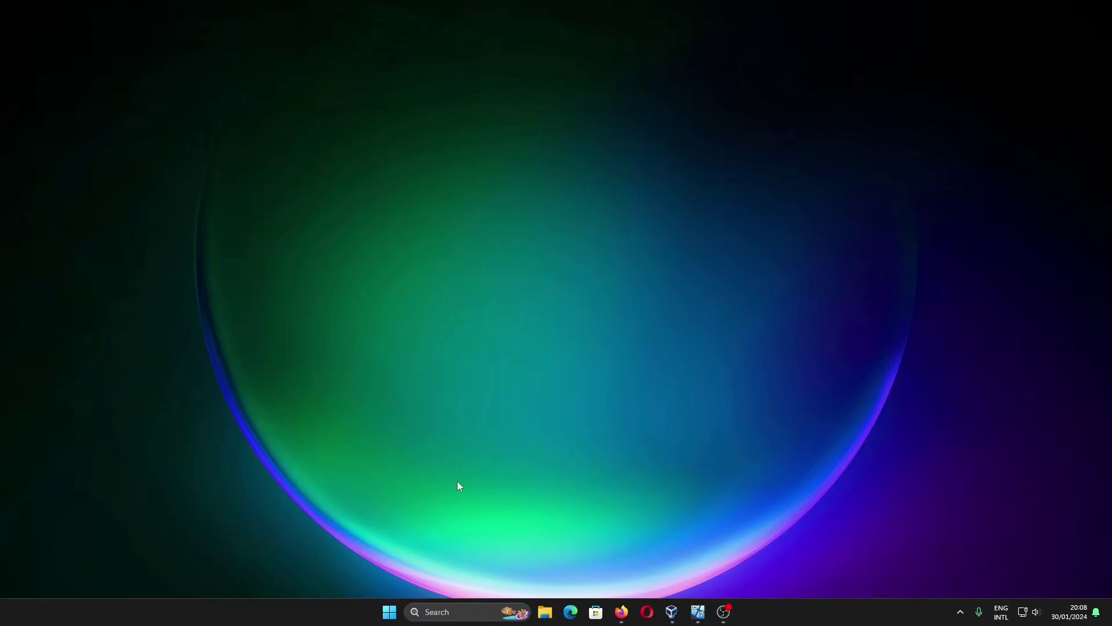
left_click(389, 614)
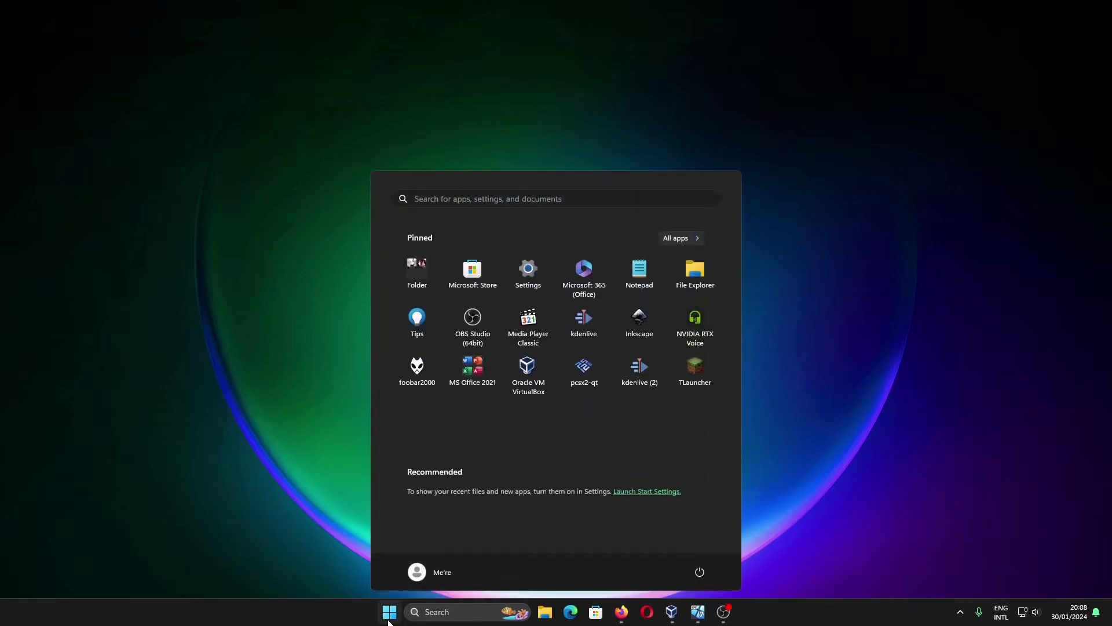
left_click(388, 620)
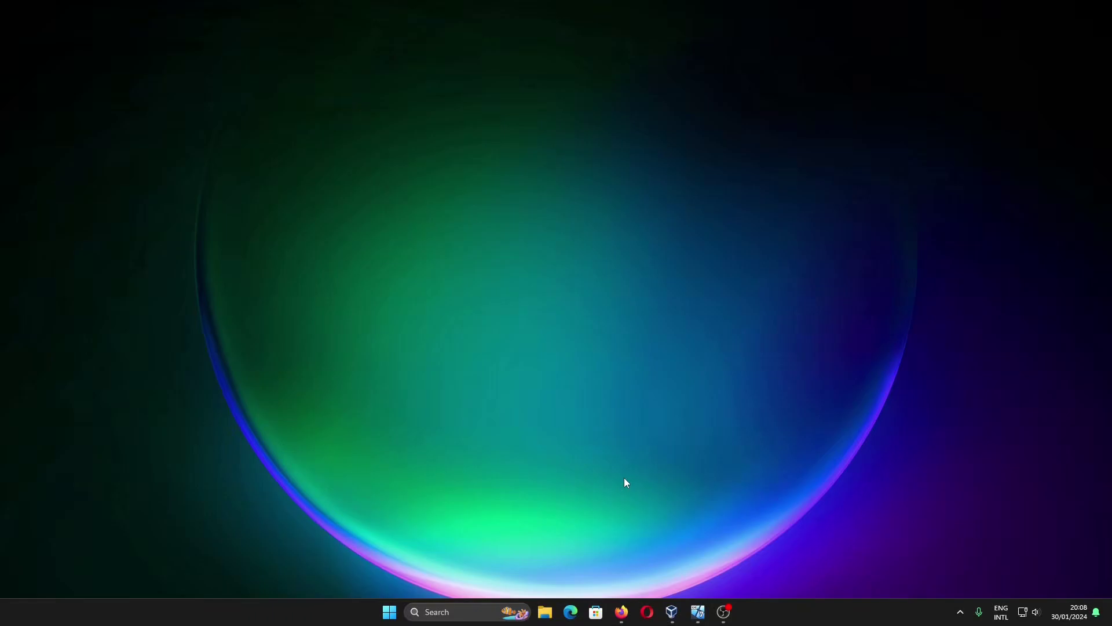
Open This PC in File Explorer to view the computer's drives
left_click(545, 612)
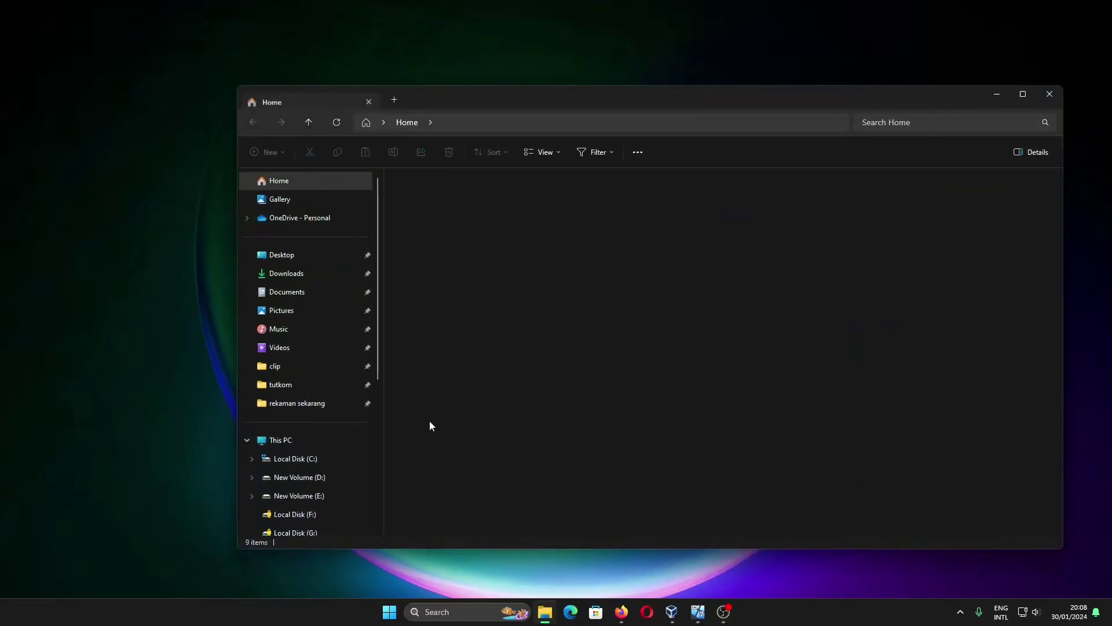
left_click(340, 442)
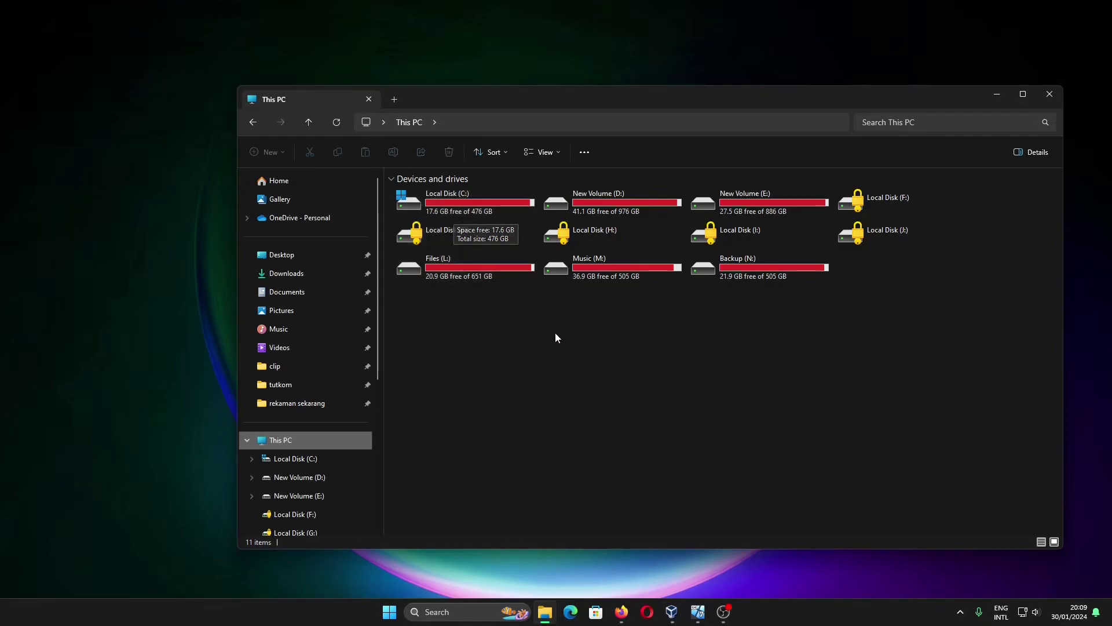
Switch to Firefox and enlarge the first image result for hdd bad sector, showing the HD Tune error scan
left_click(621, 612)
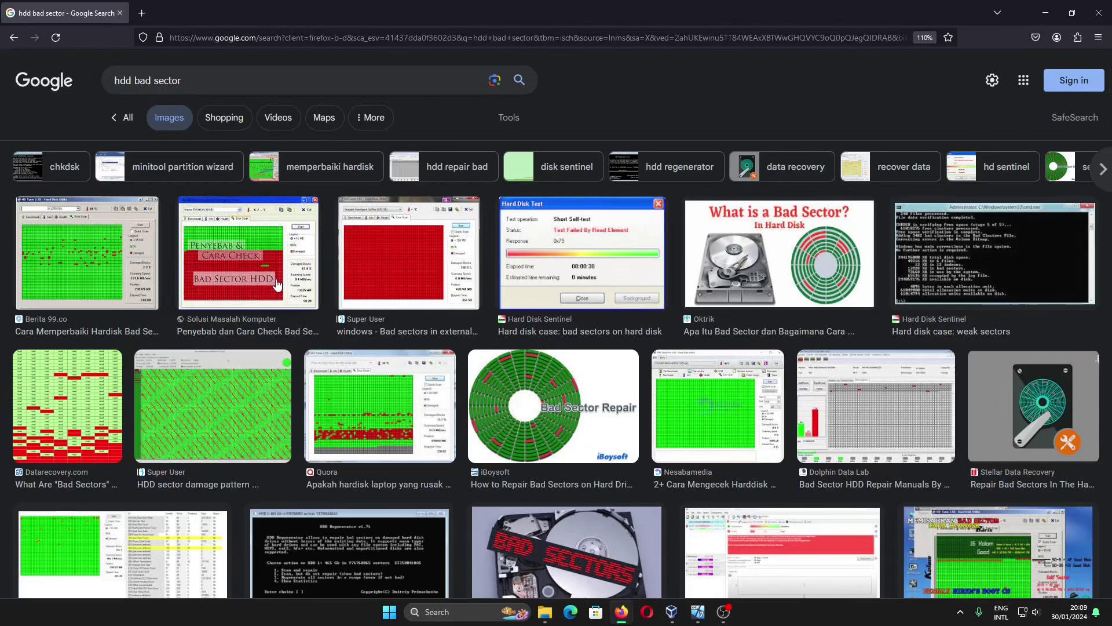
left_click(81, 282)
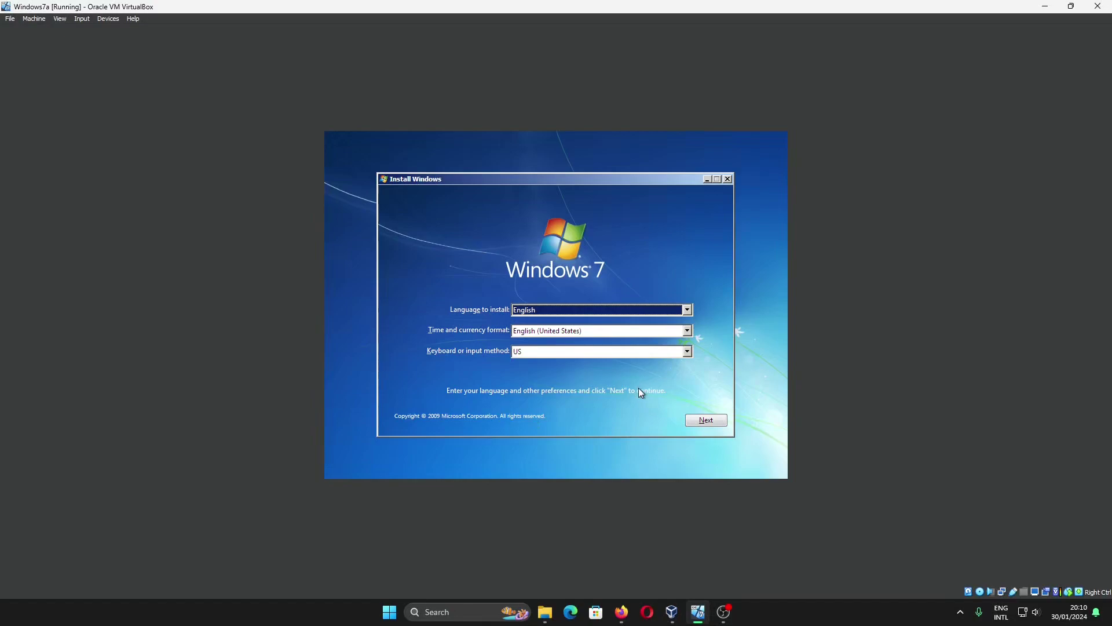
In the Windows7a virtual machine, keep the English language settings and start the Windows 7 installation
left_click(706, 420)
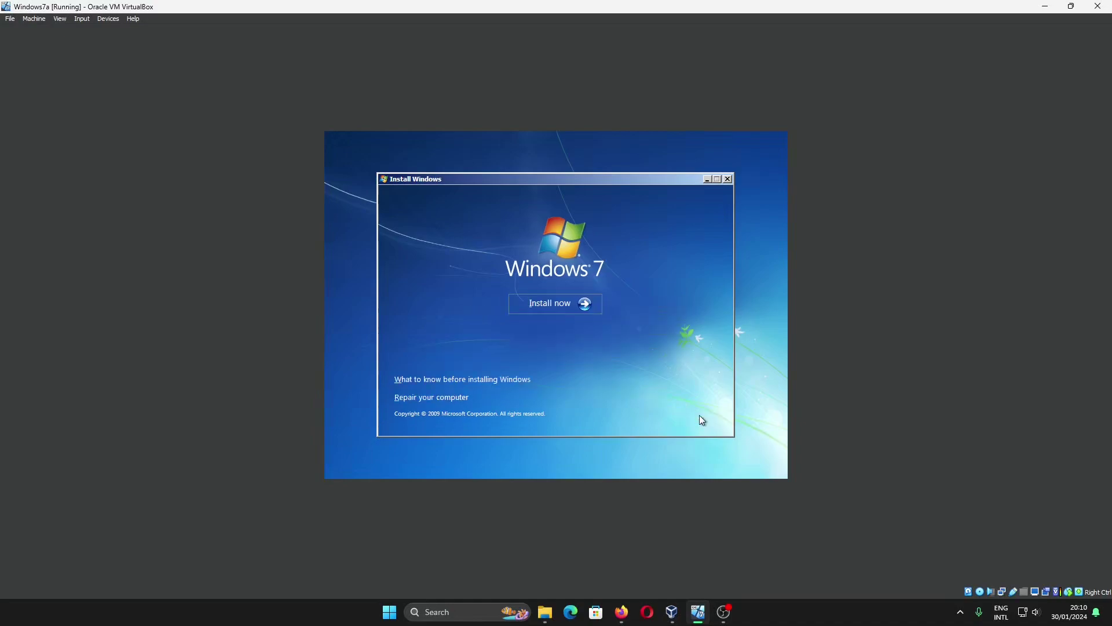
left_click(566, 302)
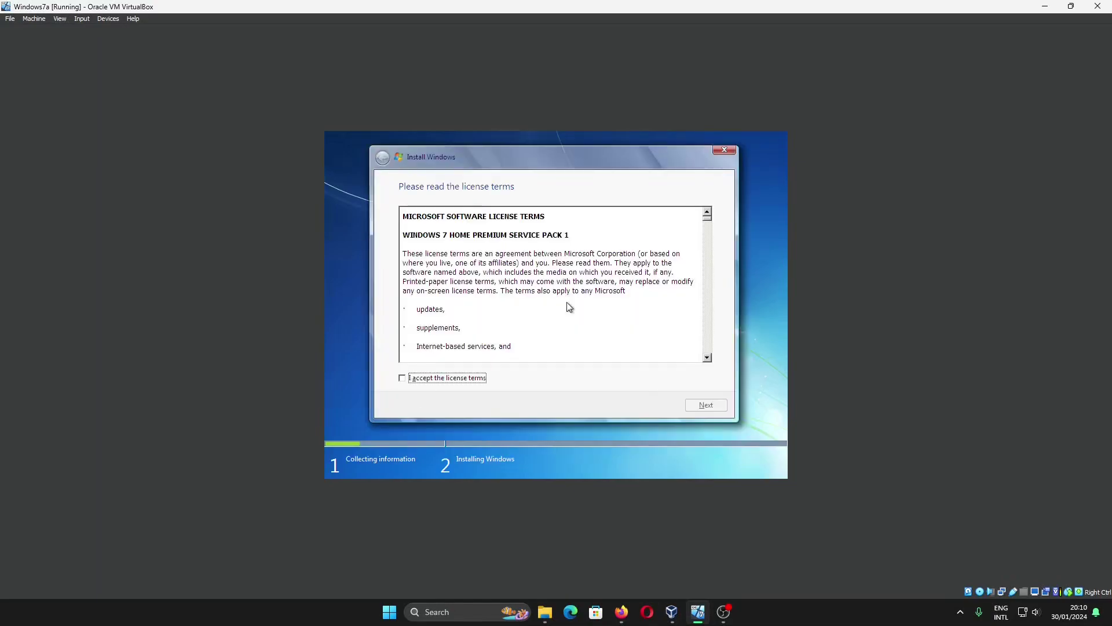
Accept the license terms and choose the Custom (advanced) installation type
left_click(471, 378)
key("Return")
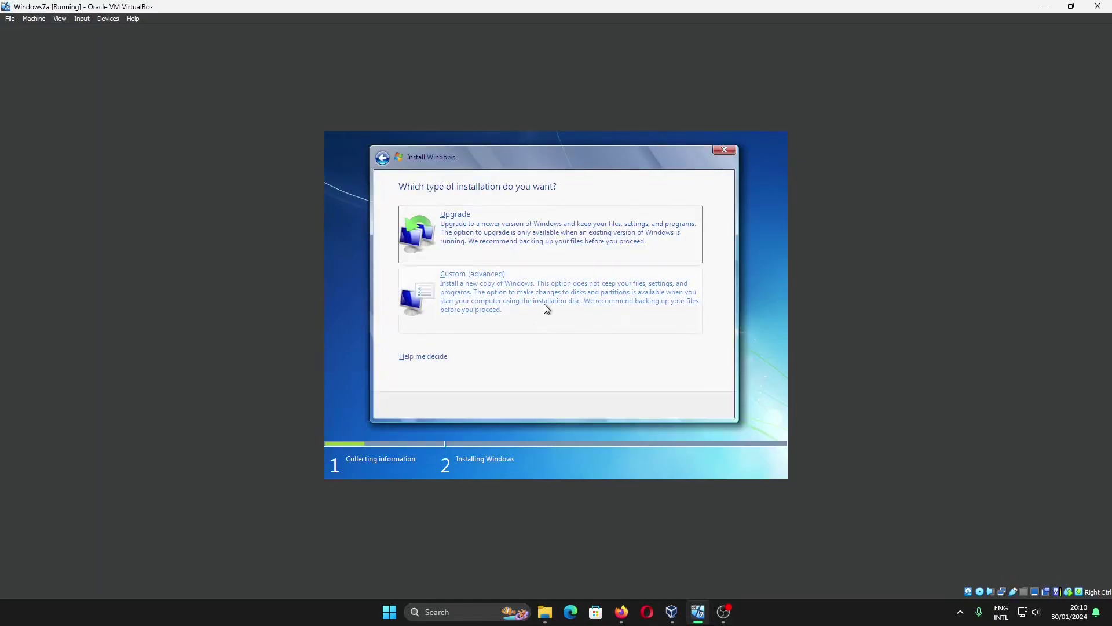
left_click(544, 304)
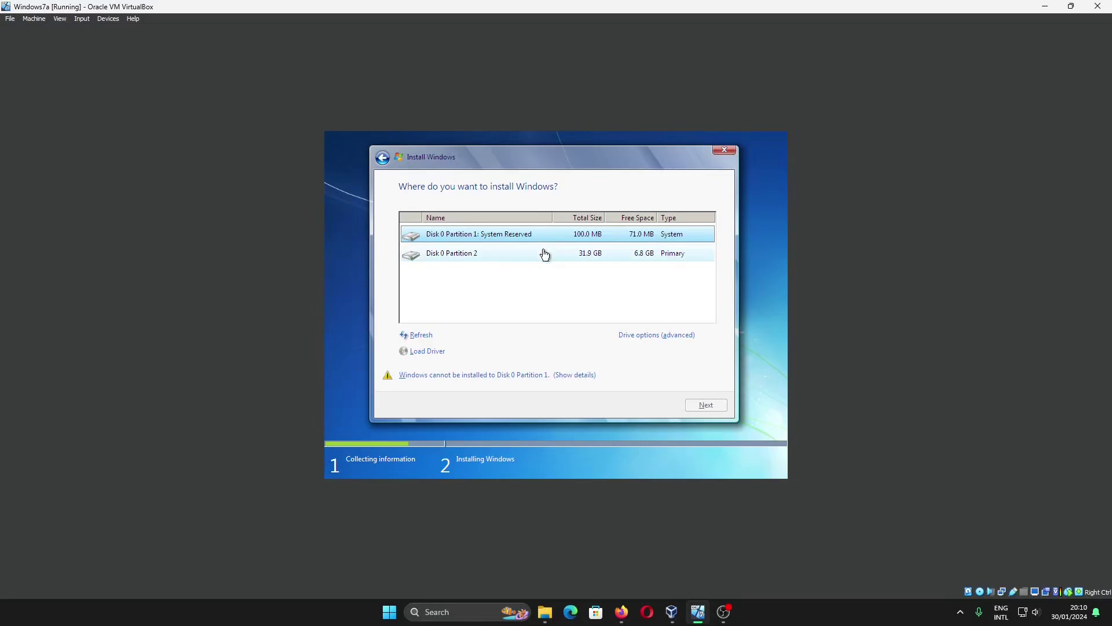
Switch to Firefox to examine the bad sector scan image and return to the virtual machine
left_click(621, 612)
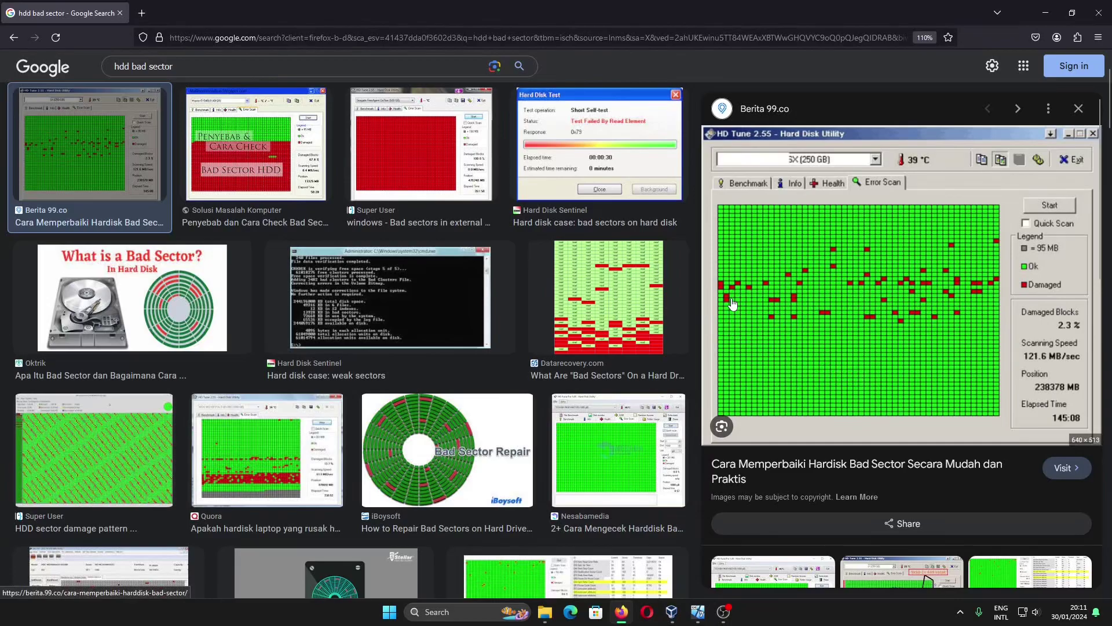
key("alt+Tab")
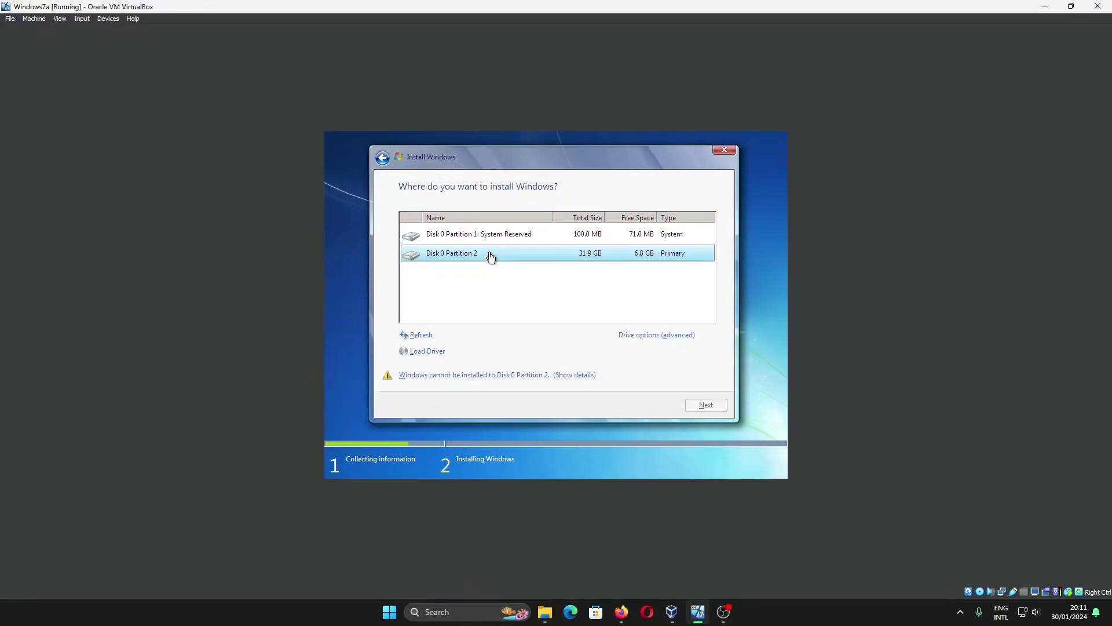
Show the advanced drive options and delete Disk 0 Partition 2, accepting the data loss
key("alt+a")
left_click(503, 340)
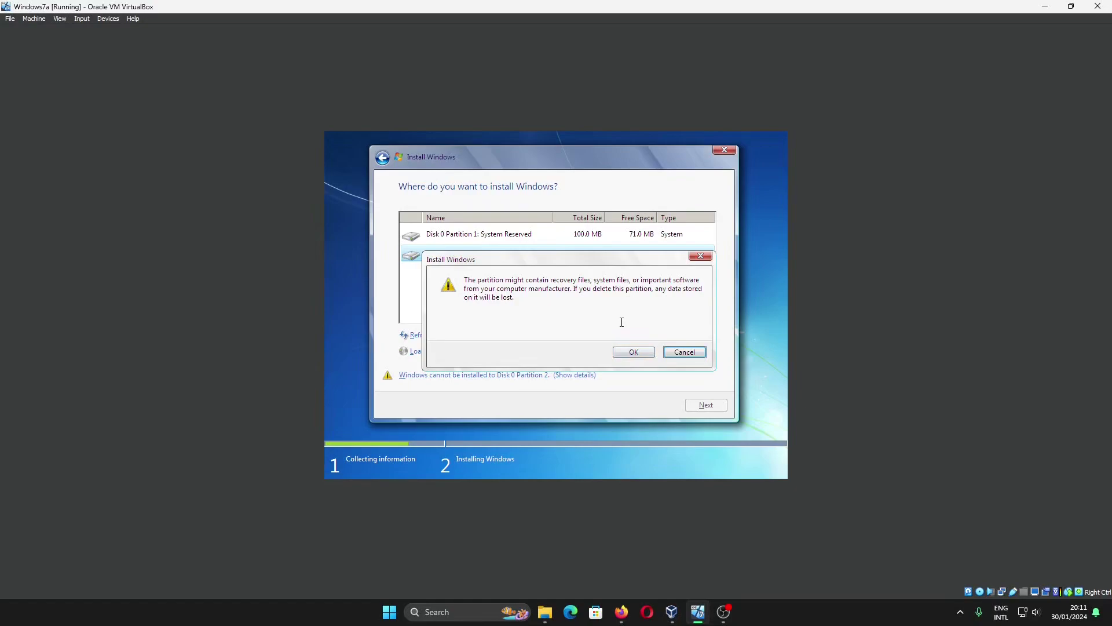
left_click(634, 353)
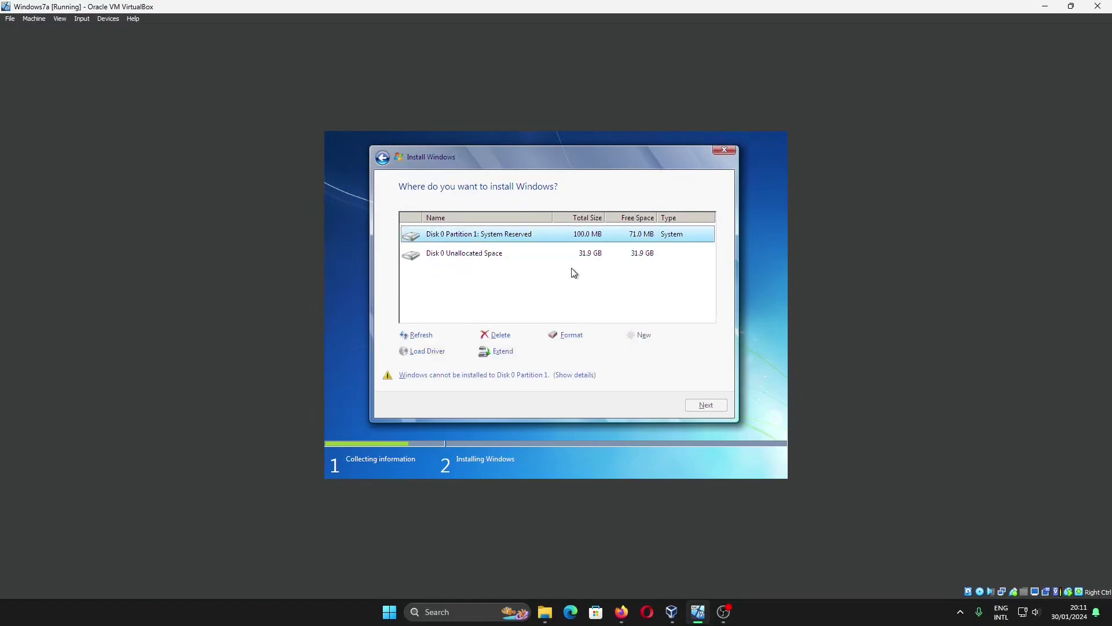
Create a new 15000 MB partition from the Disk 0 unallocated space
left_click(576, 252)
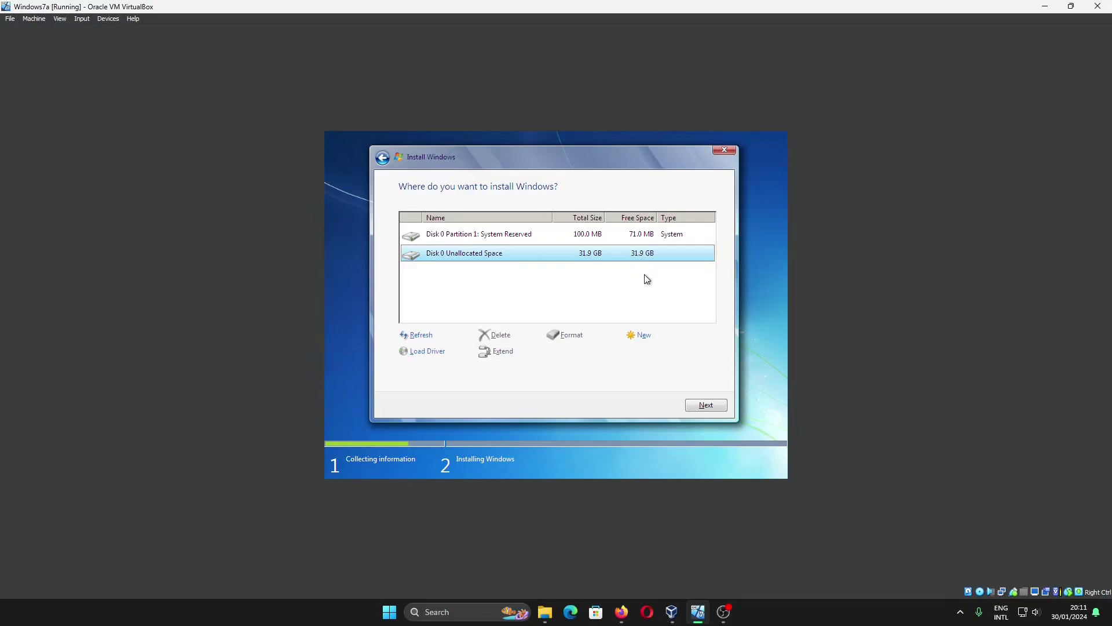
left_click(650, 330)
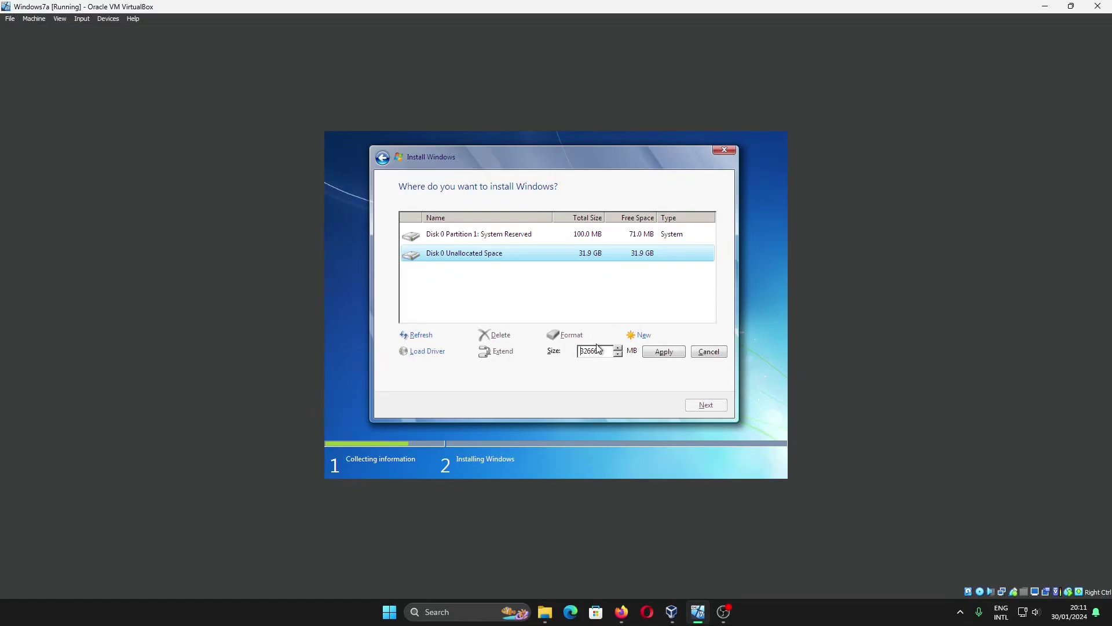
left_click_drag(603, 354, 560, 354)
type("15000")
left_click(657, 351)
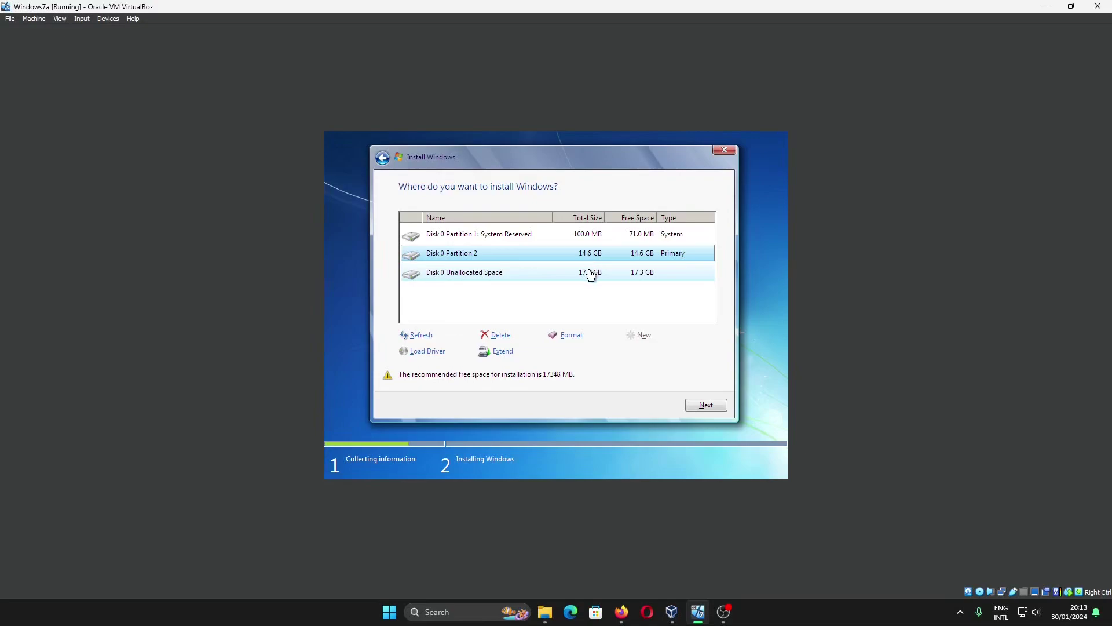
Delete the newly created Disk 0 Partition 2, accepting the data loss
left_click(590, 270)
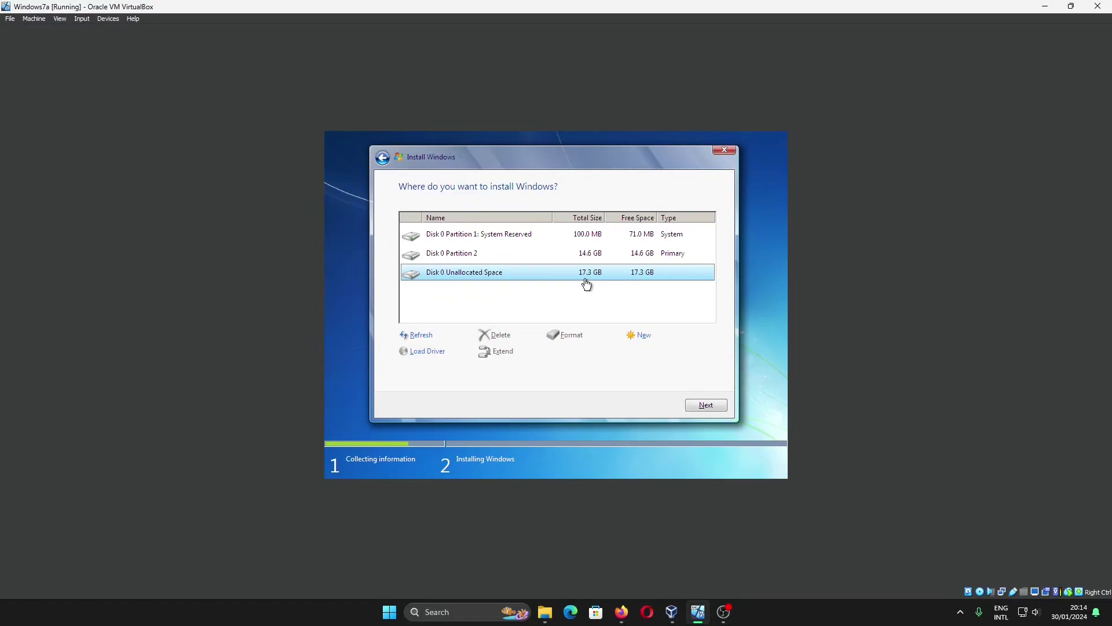
left_click(637, 255)
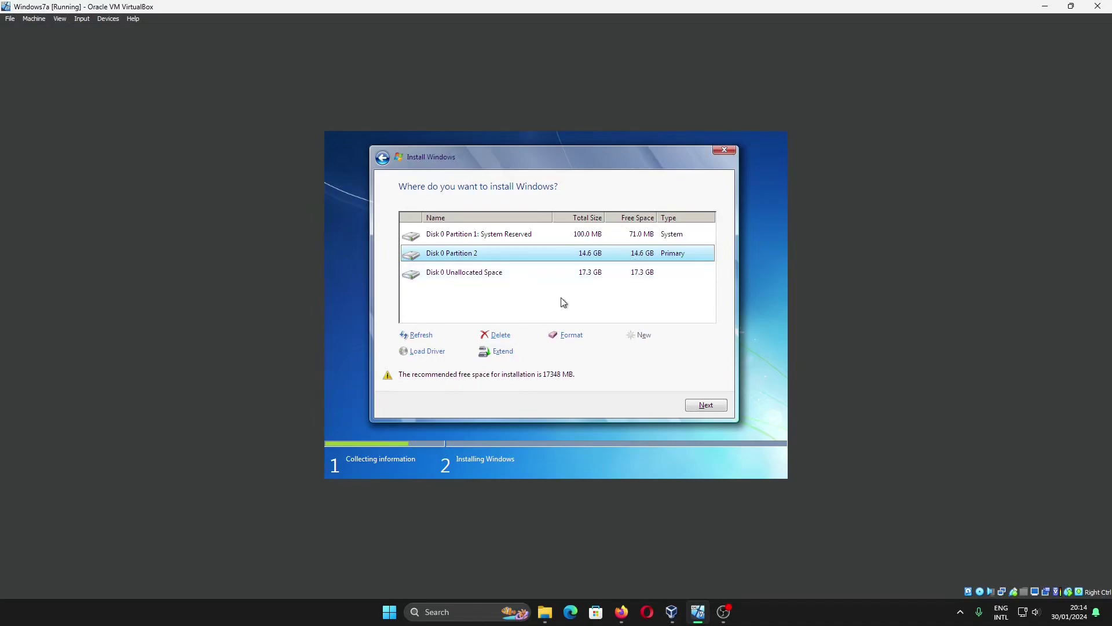
left_click(500, 336)
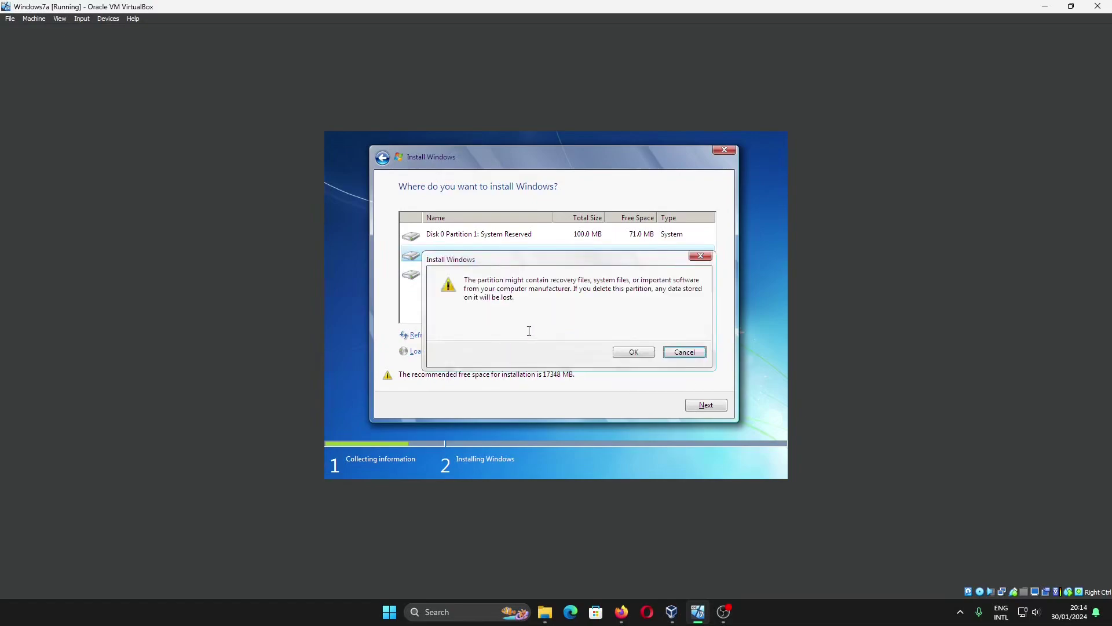
left_click(632, 351)
Create a new 20000 MB partition from the Disk 0 unallocated space
left_click(642, 255)
left_click(642, 336)
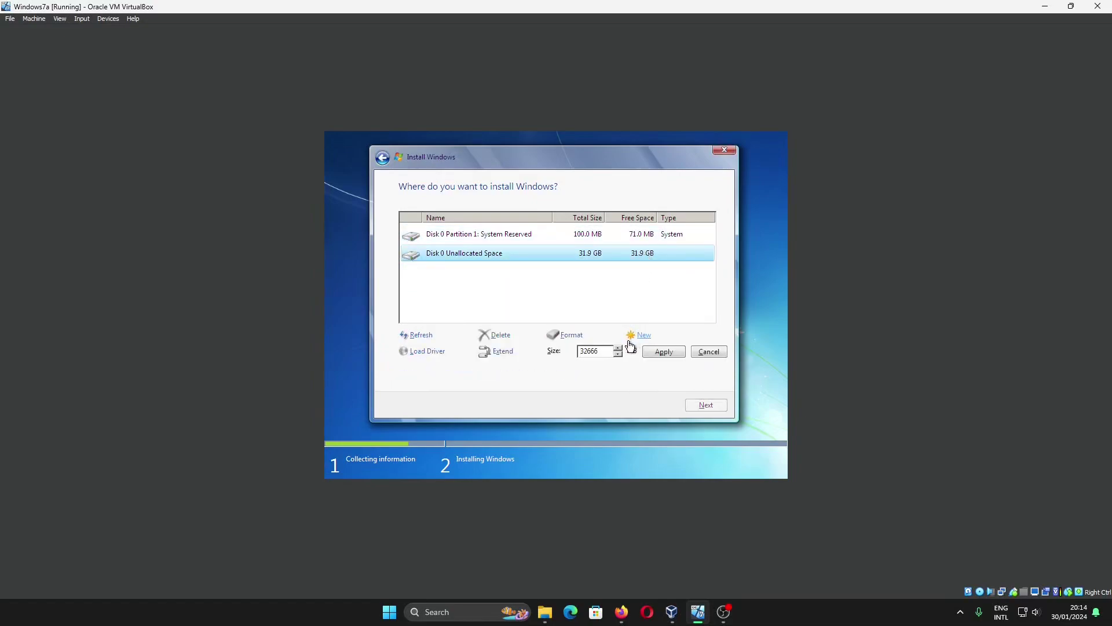
key("BackSpace")
key("BackSpace")
key("BackSpace")
key("BackSpace")
key("BackSpace")
type("20000")
left_click(660, 352)
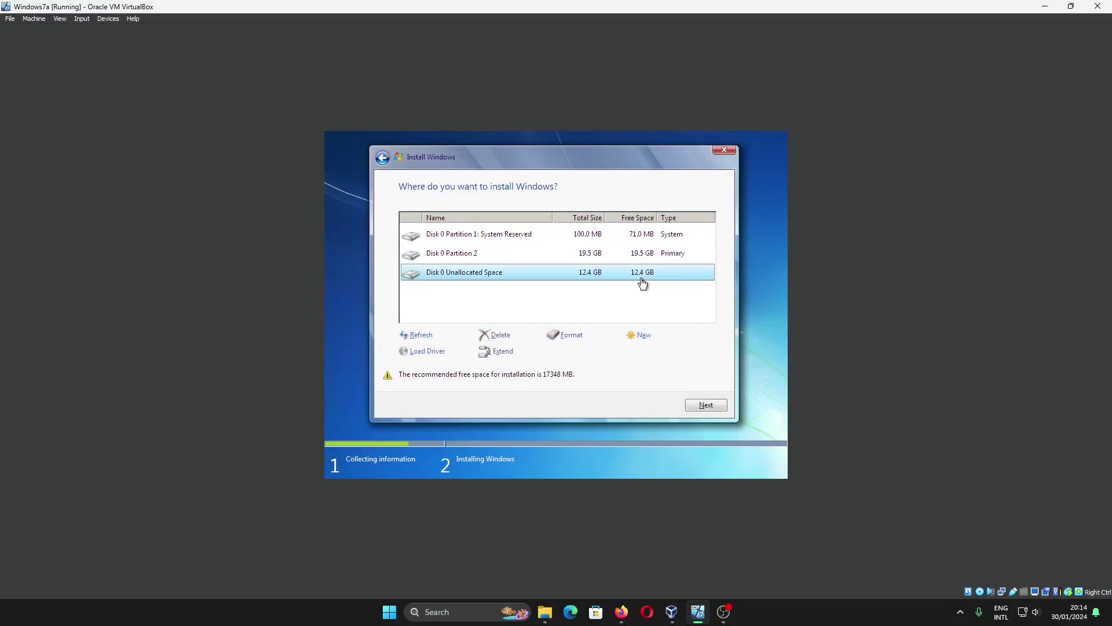